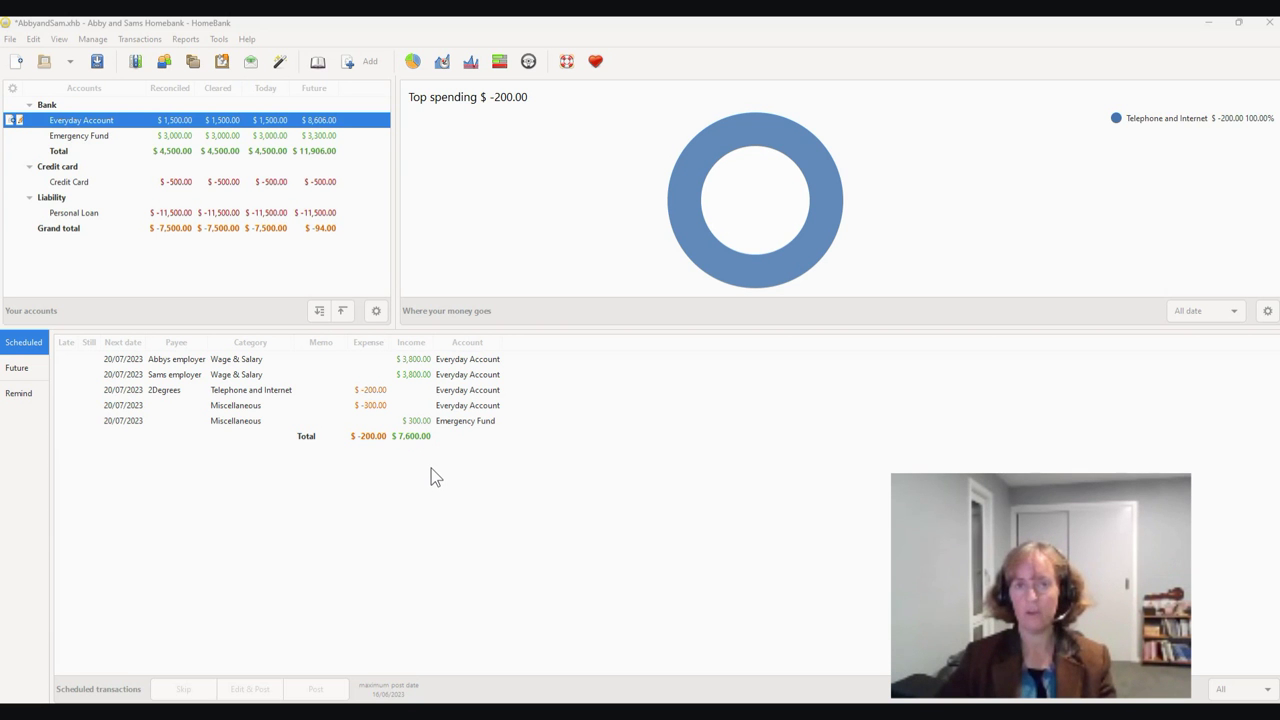
Open the transaction register of the Everyday Account
left_click(408, 480)
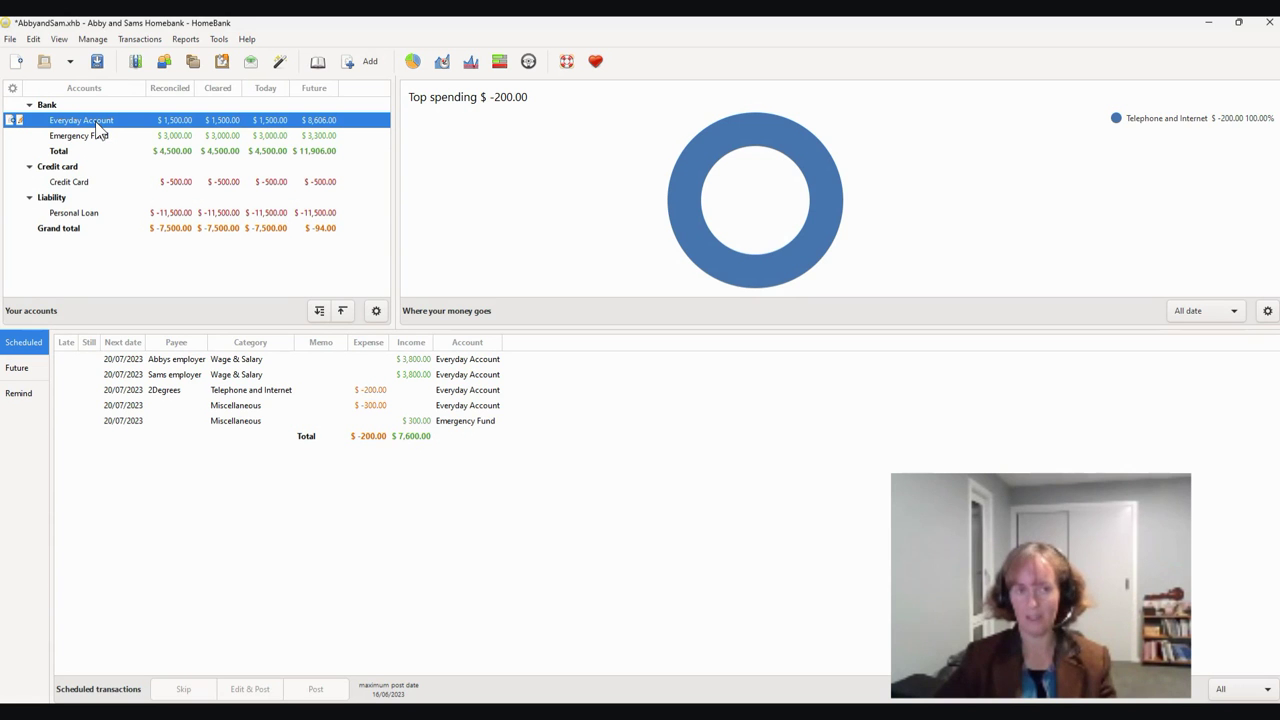
key("alt+Tab")
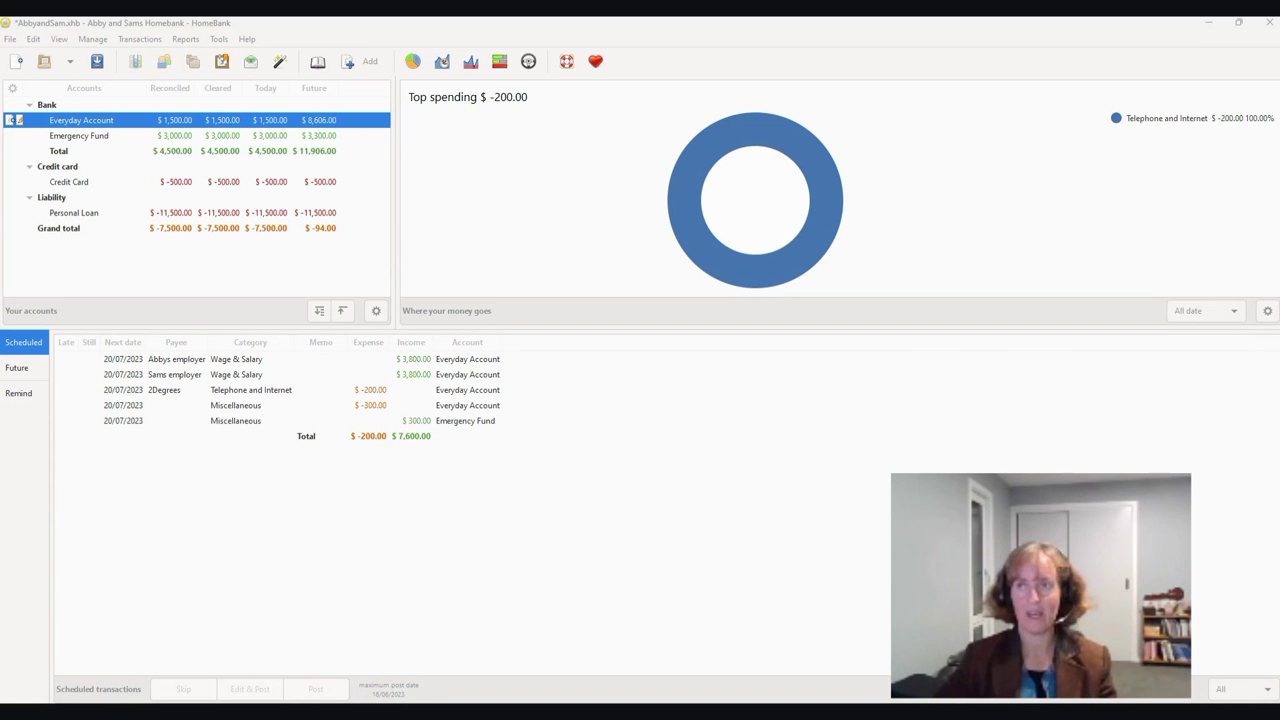
left_click_drag(1279, 230, 702, 28)
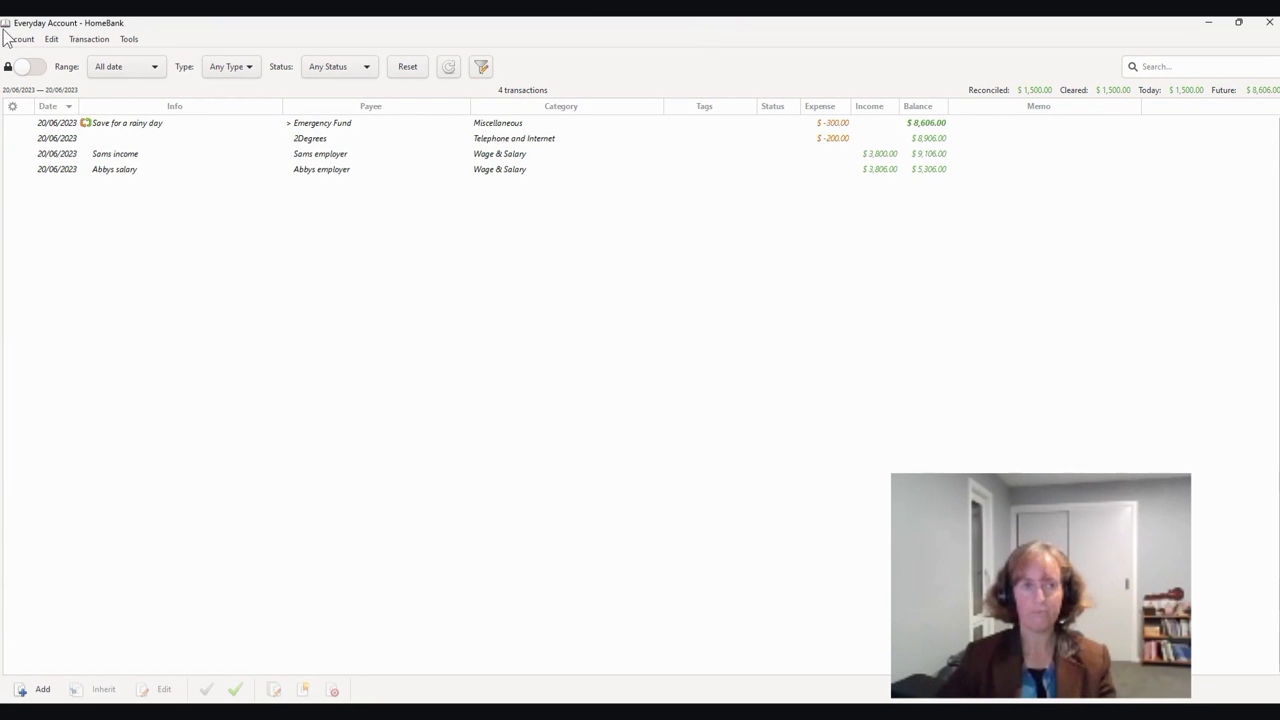
Start a new expense transaction in the Everyday Account and set its amount to -150.00
left_click(89, 40)
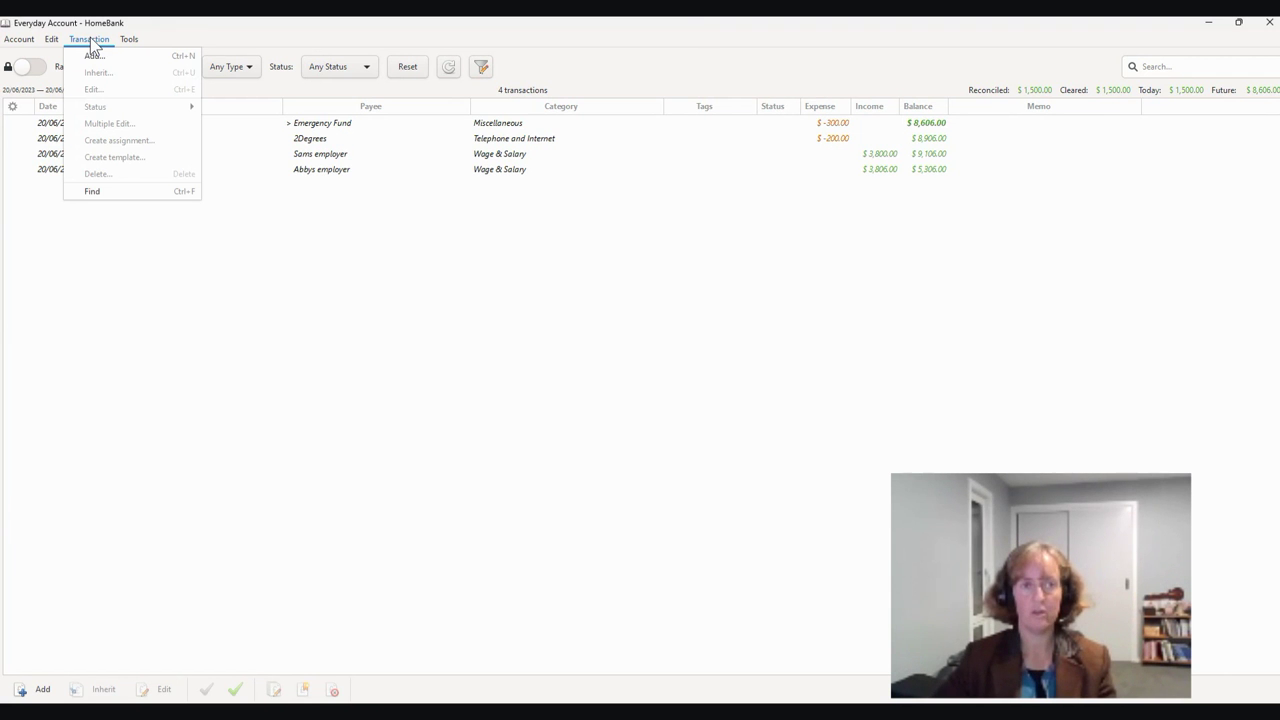
left_click(94, 55)
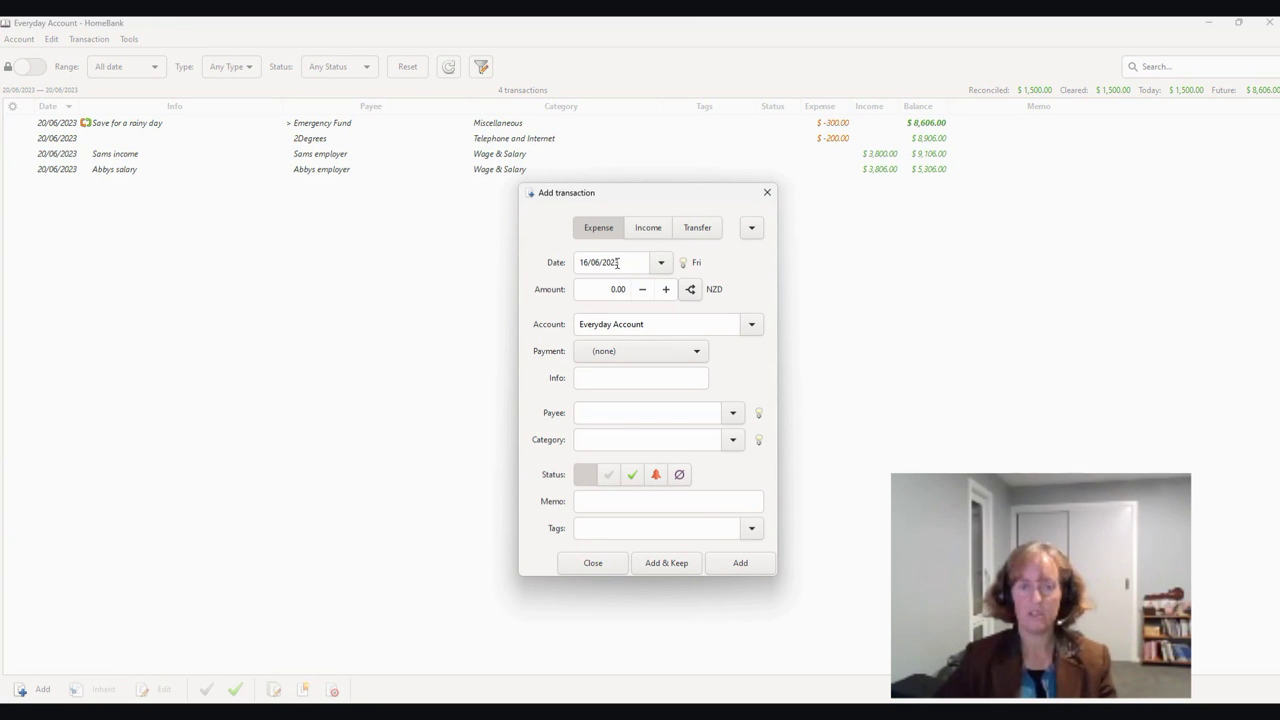
left_click(594, 288)
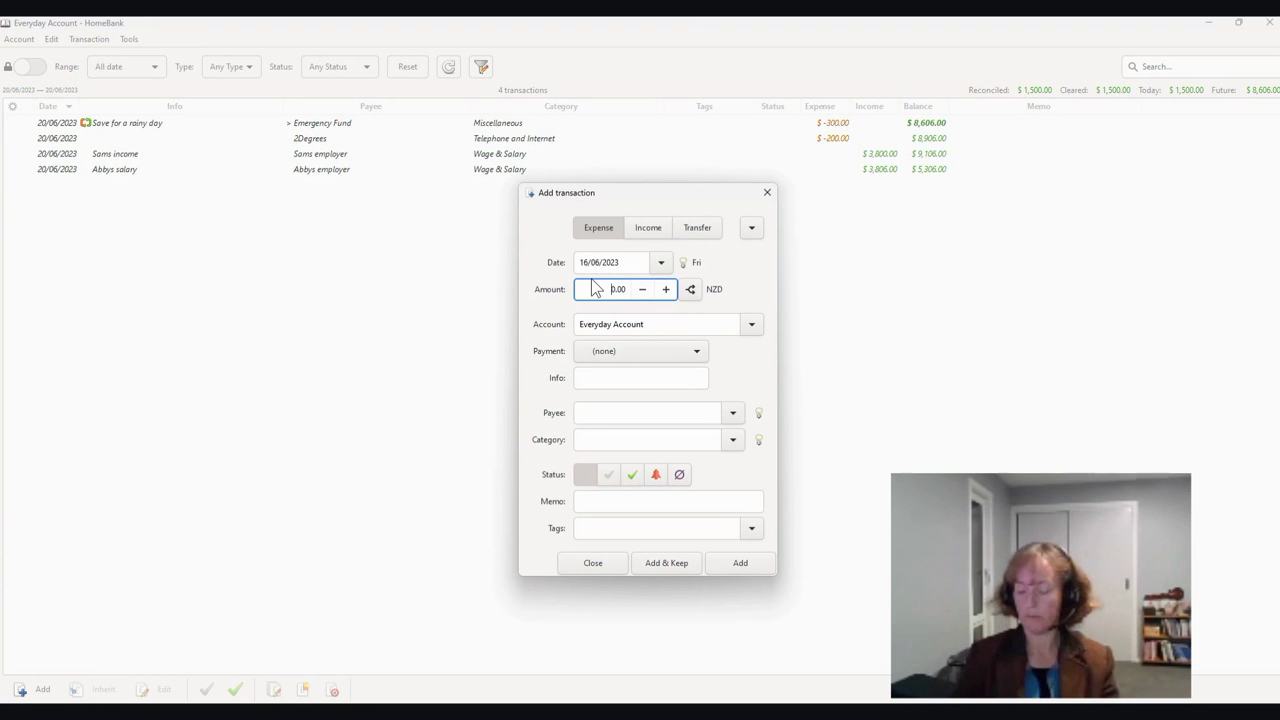
type("-4")
key("BackSpace")
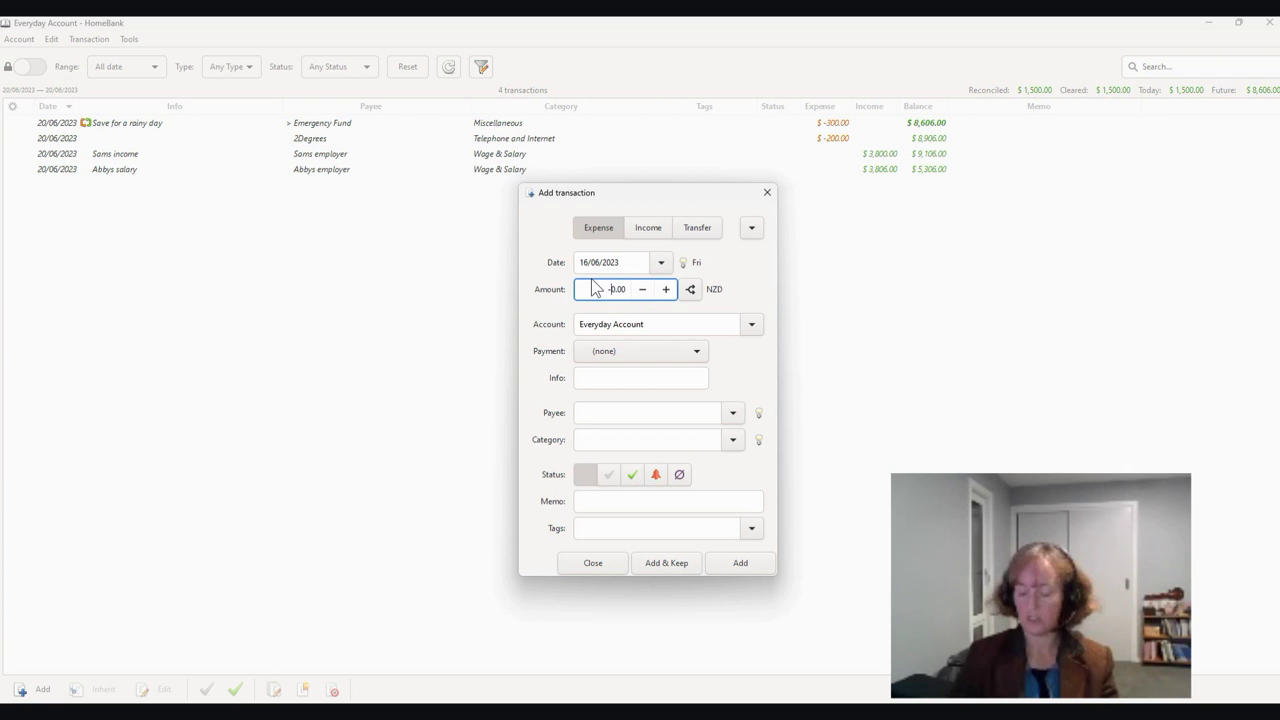
type("15")
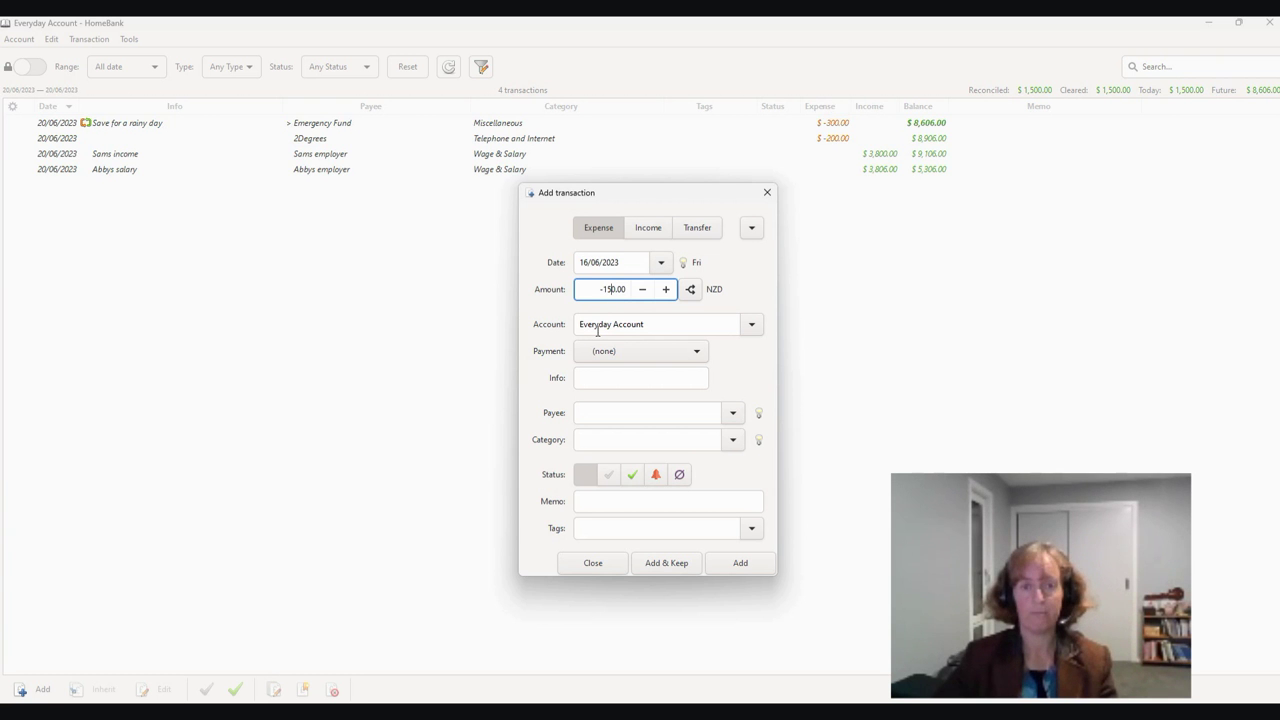
Set the payee to Pak N Save and the category to Groceries, and add the transaction while keeping the entered details
left_click(601, 413)
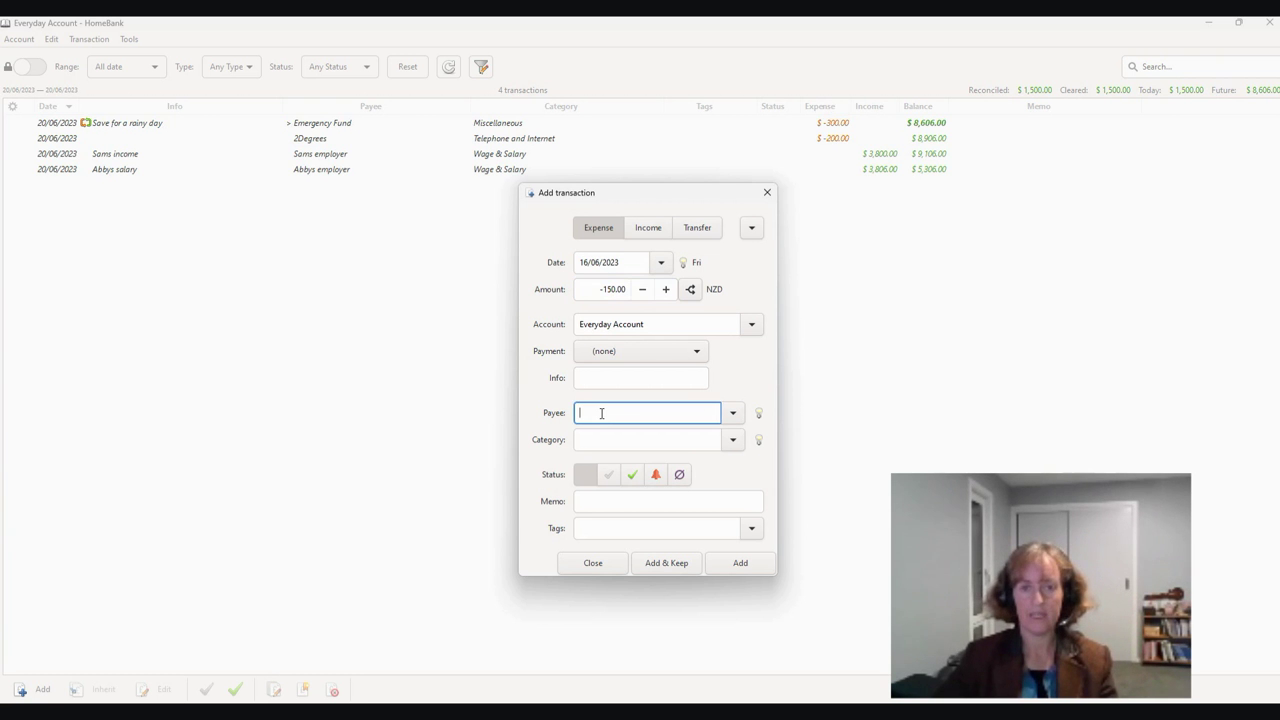
type("Pak")
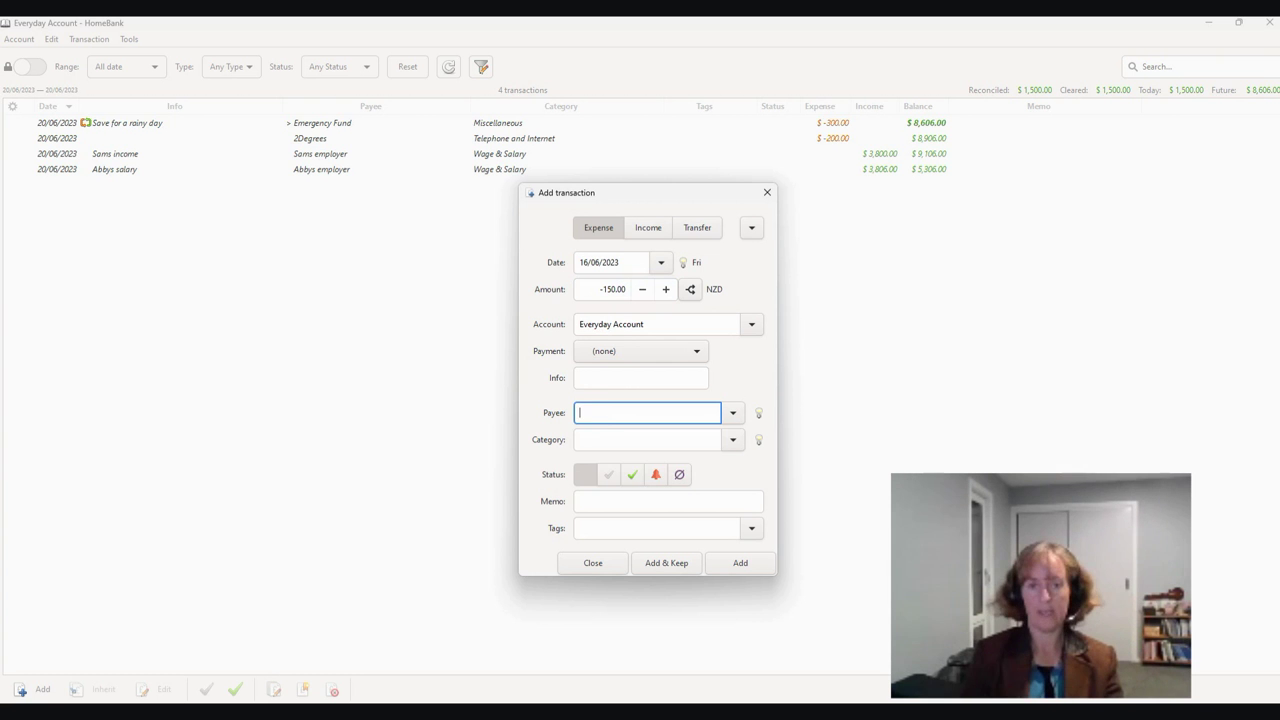
type(" N")
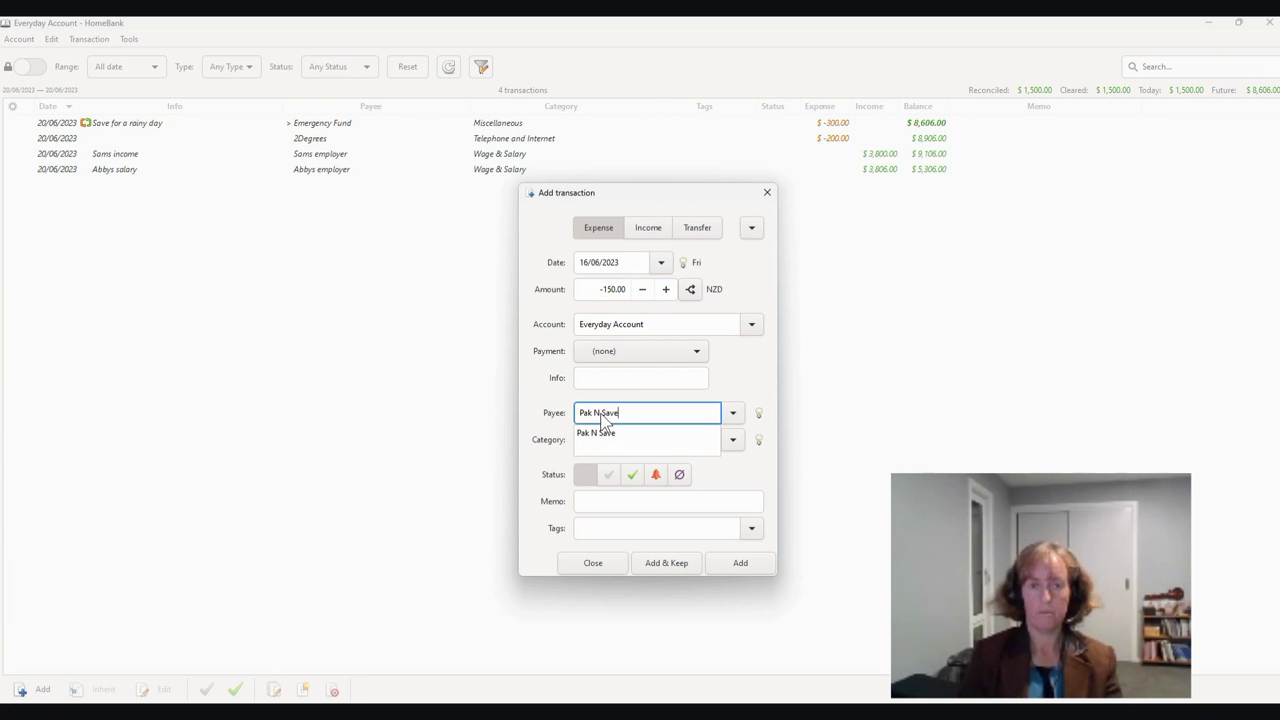
type(" Save")
left_click(602, 432)
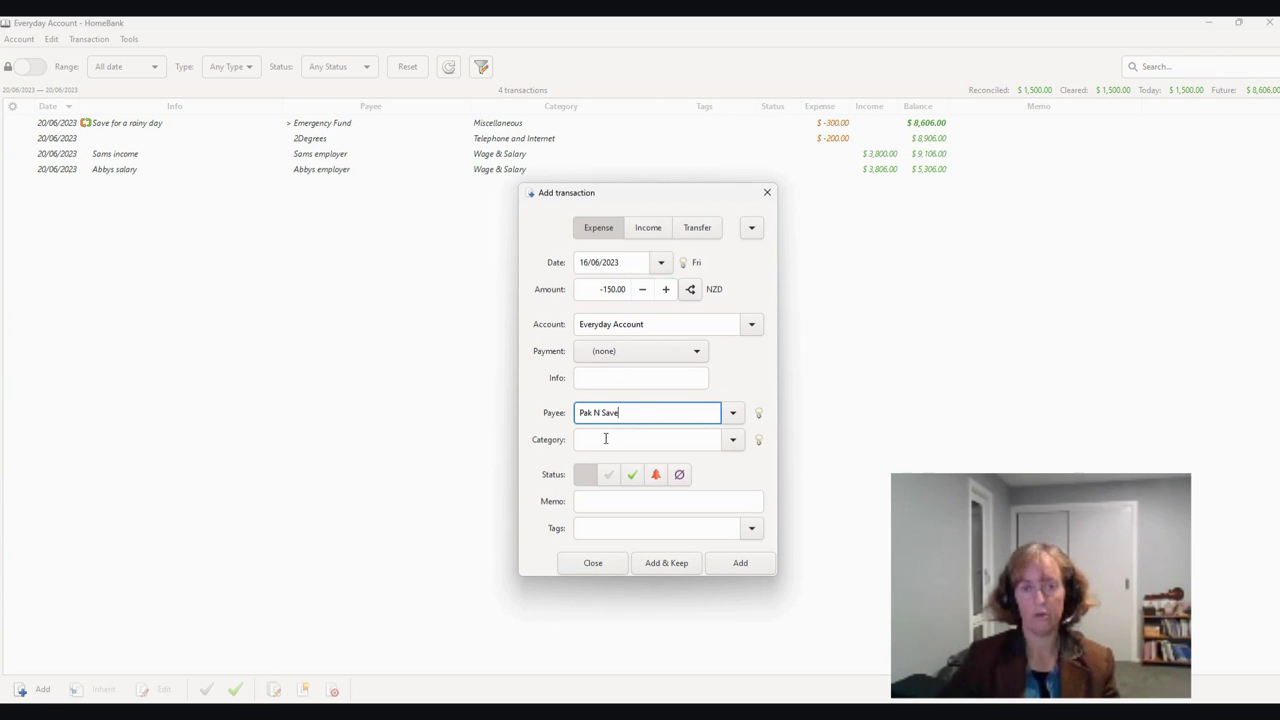
left_click(605, 439)
type("gr")
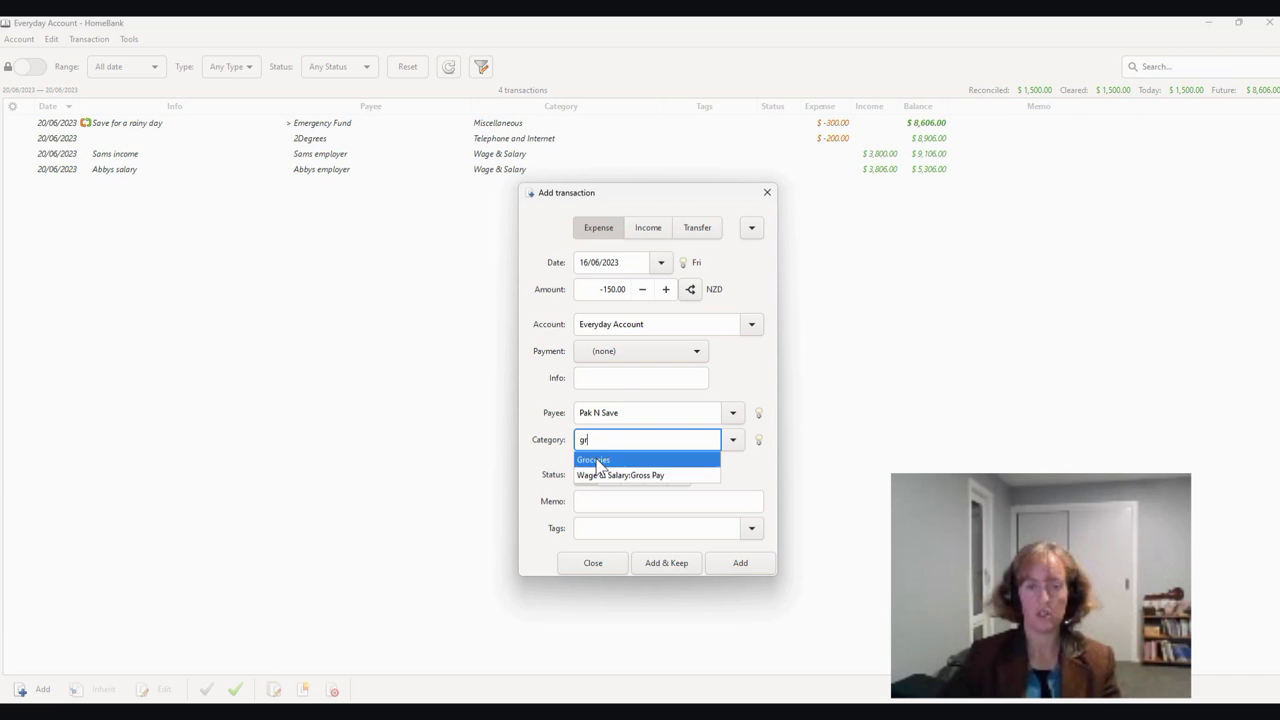
left_click(598, 460)
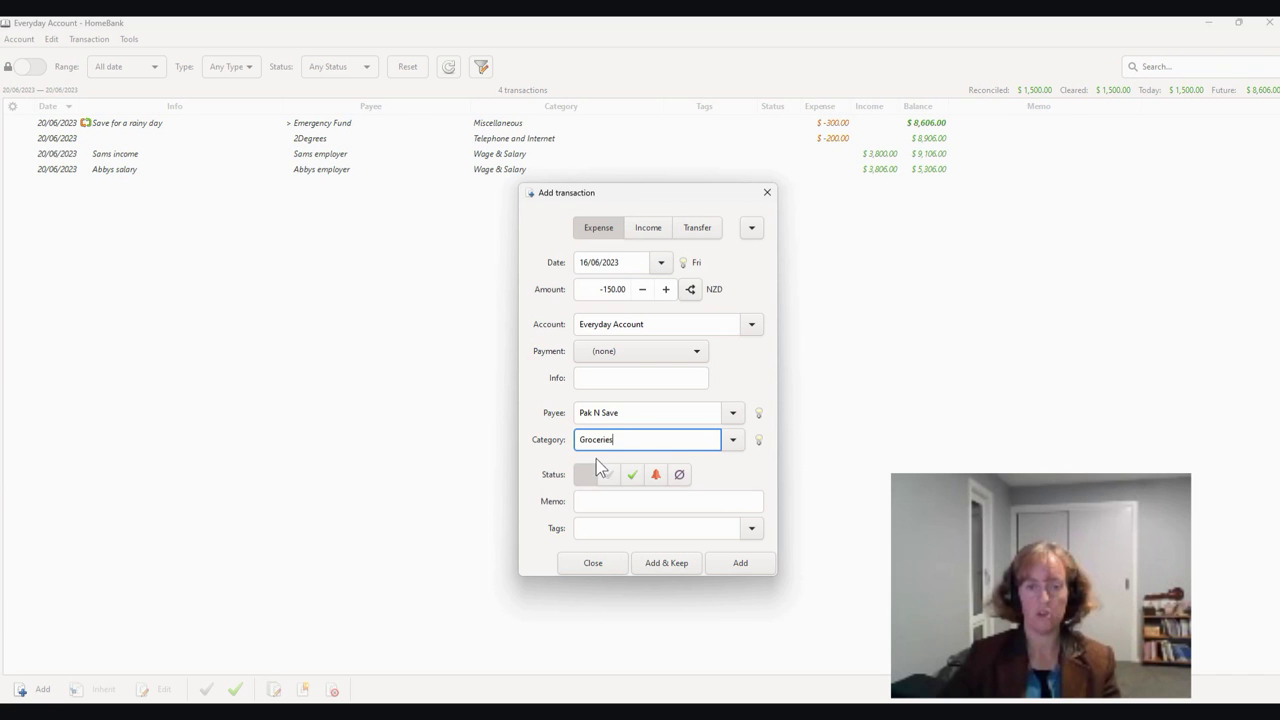
left_click(669, 563)
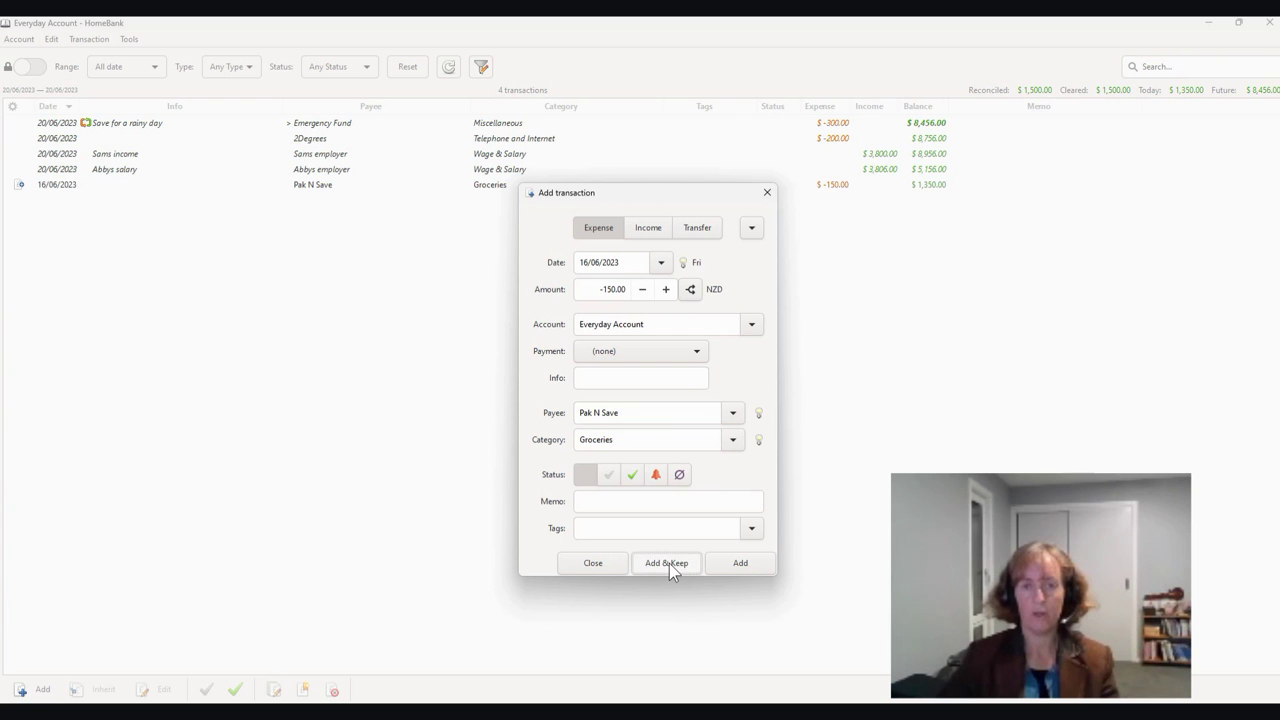
Add a second Groceries expense of -50.00 with payee Countdown, and close the transaction form
left_click(613, 289)
key("Delete")
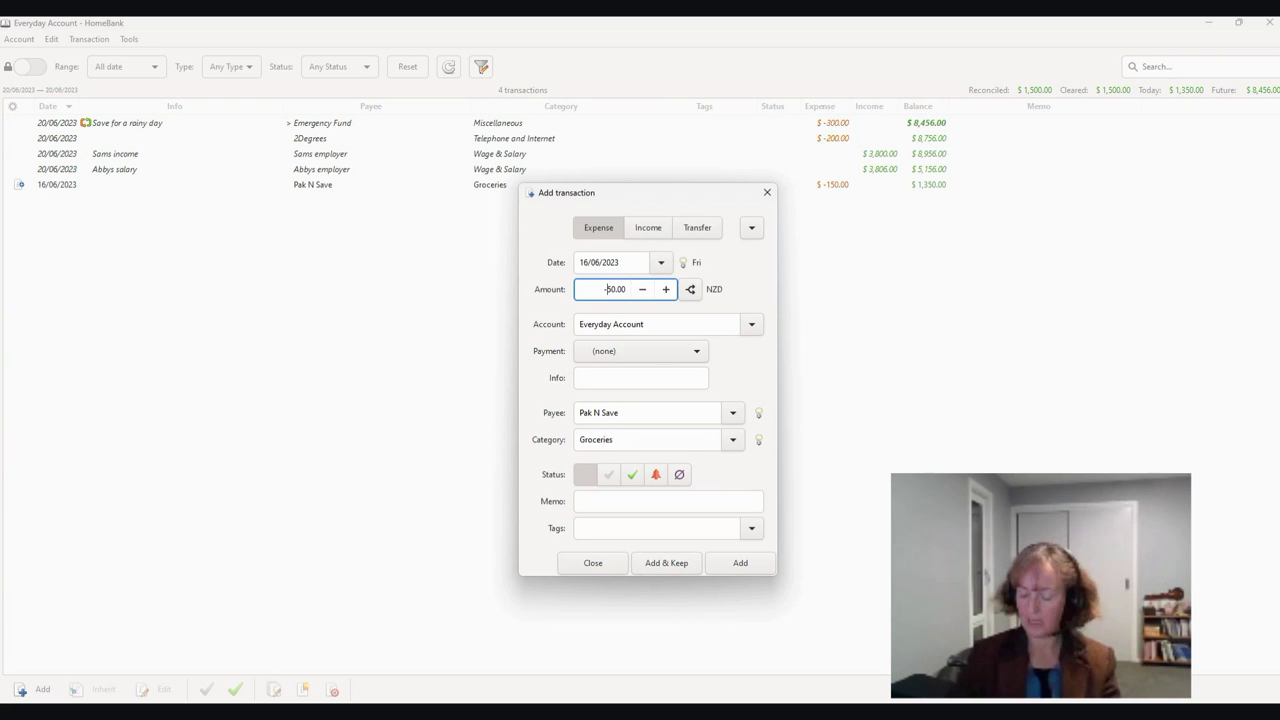
double_click(600, 413)
triple_click(597, 413)
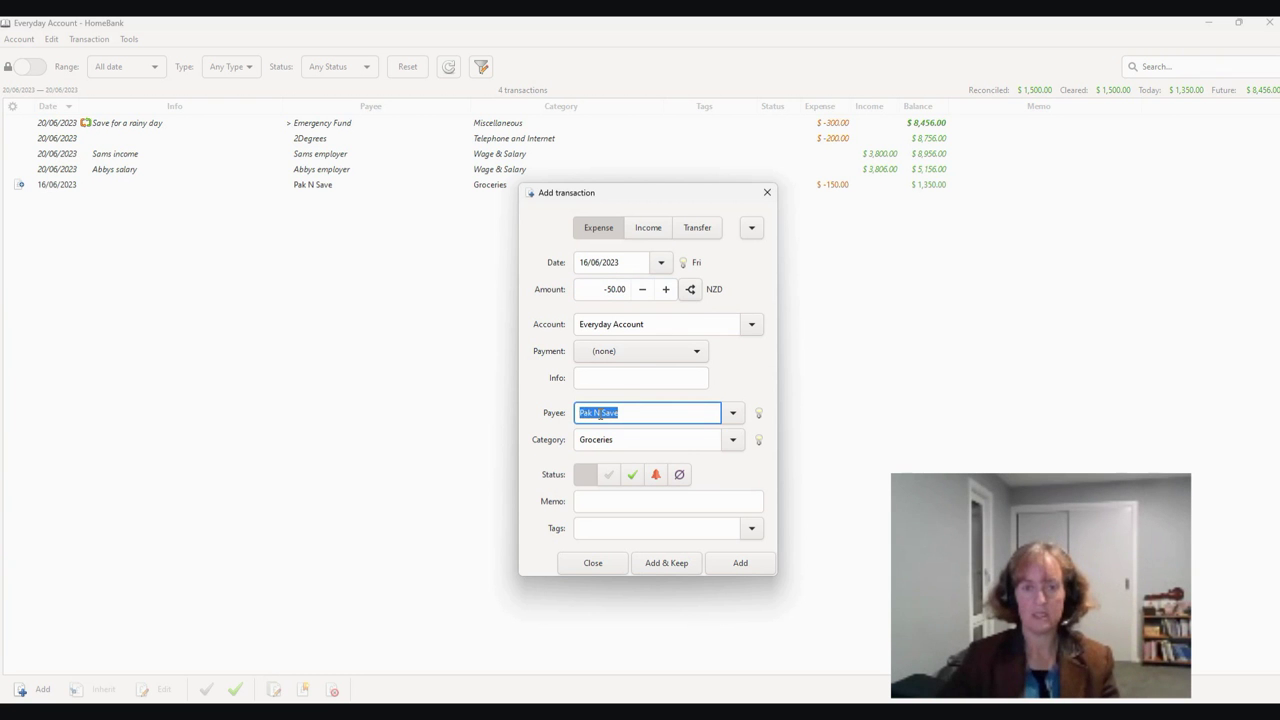
type("Countdo")
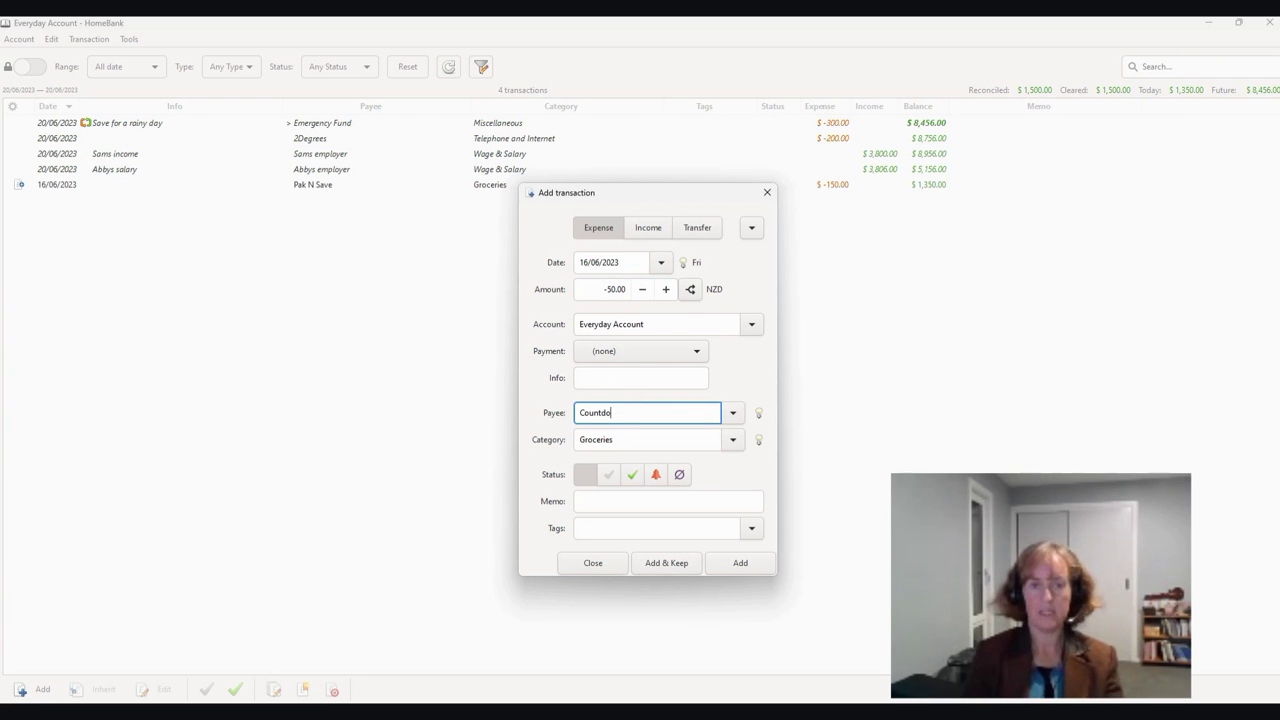
type("wn")
left_click(738, 563)
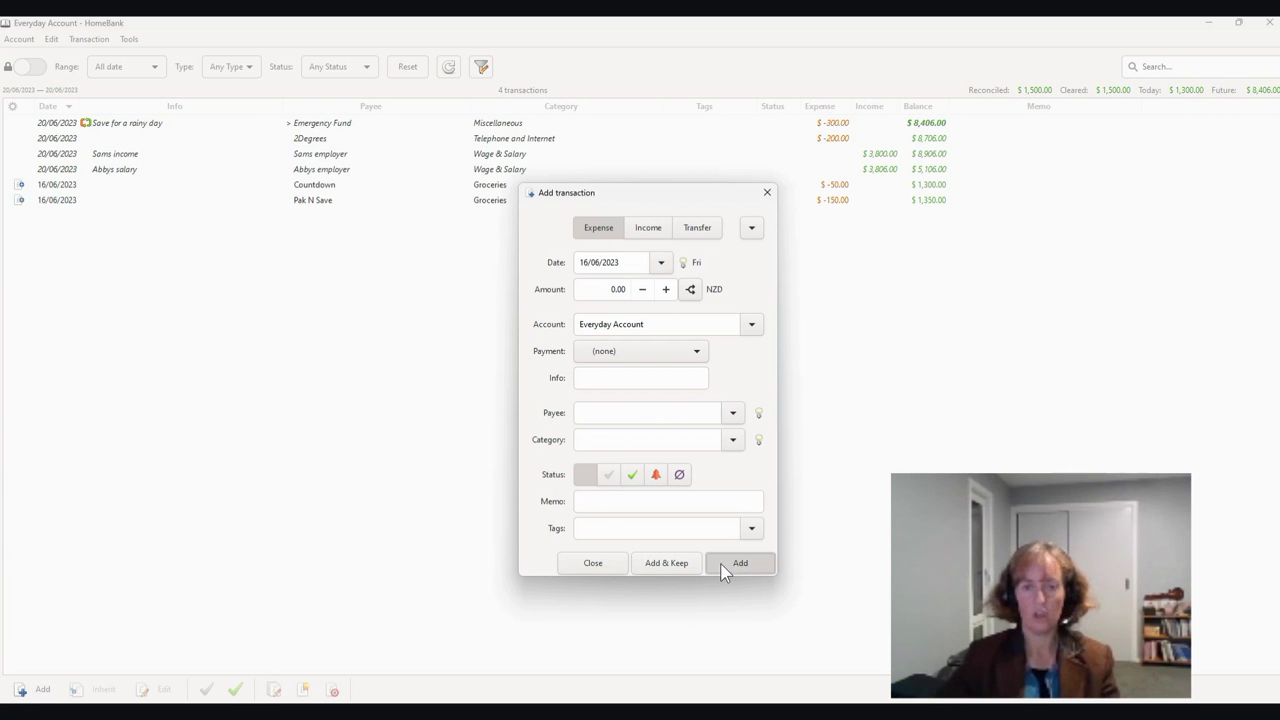
left_click(594, 566)
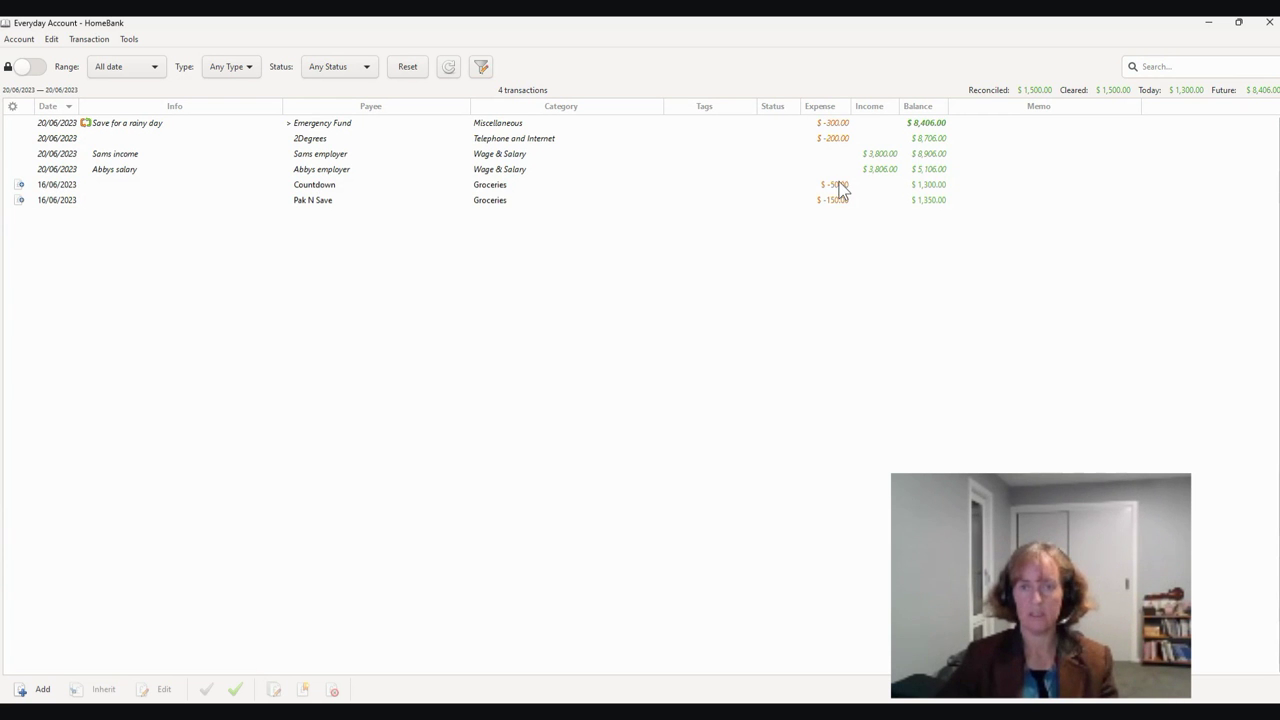
Sort the register's transactions by date, oldest first
left_click(52, 108)
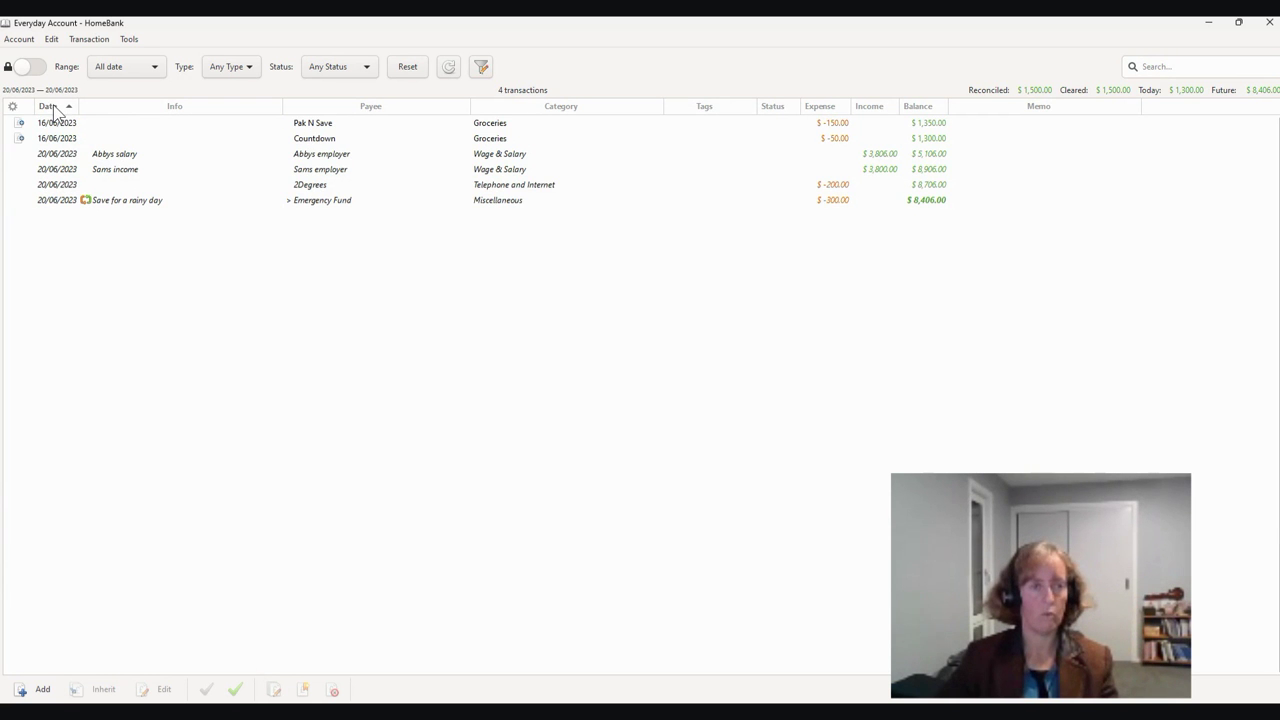
left_click(55, 112)
left_click(55, 111)
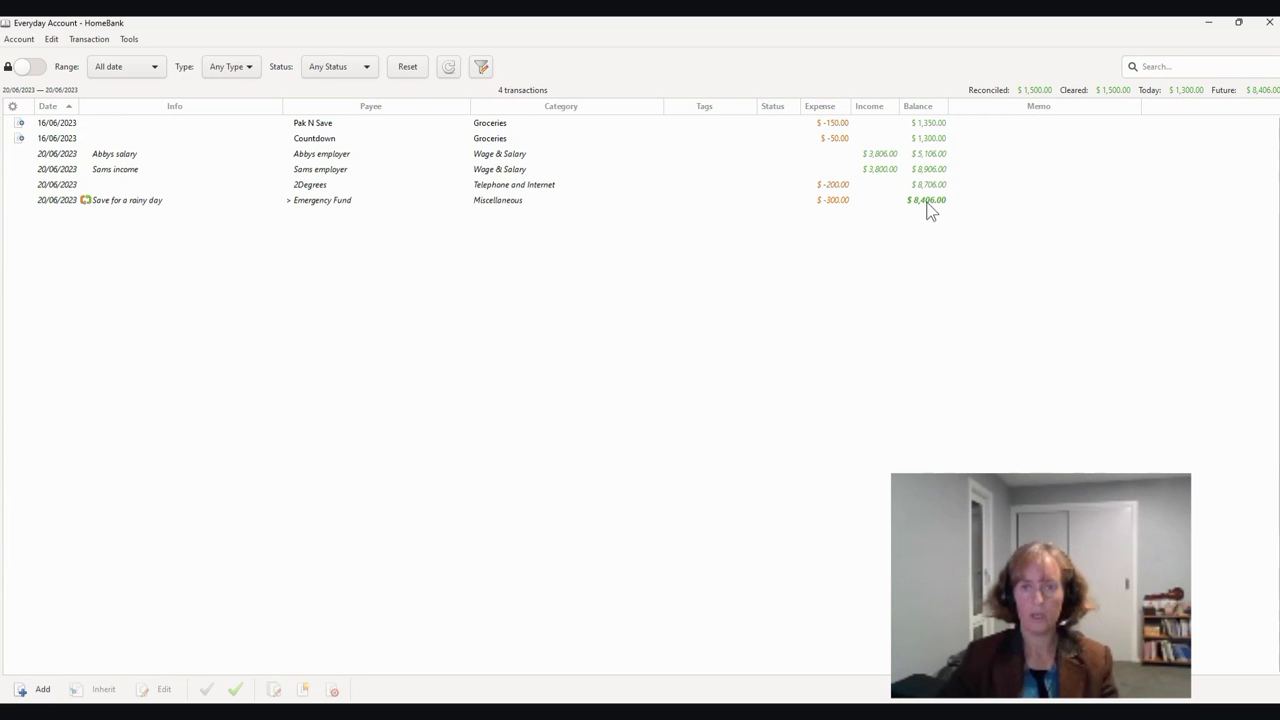
Examine the transactions sorted by category, payee and expense amount, returning the register to ascending date order
left_click(538, 108)
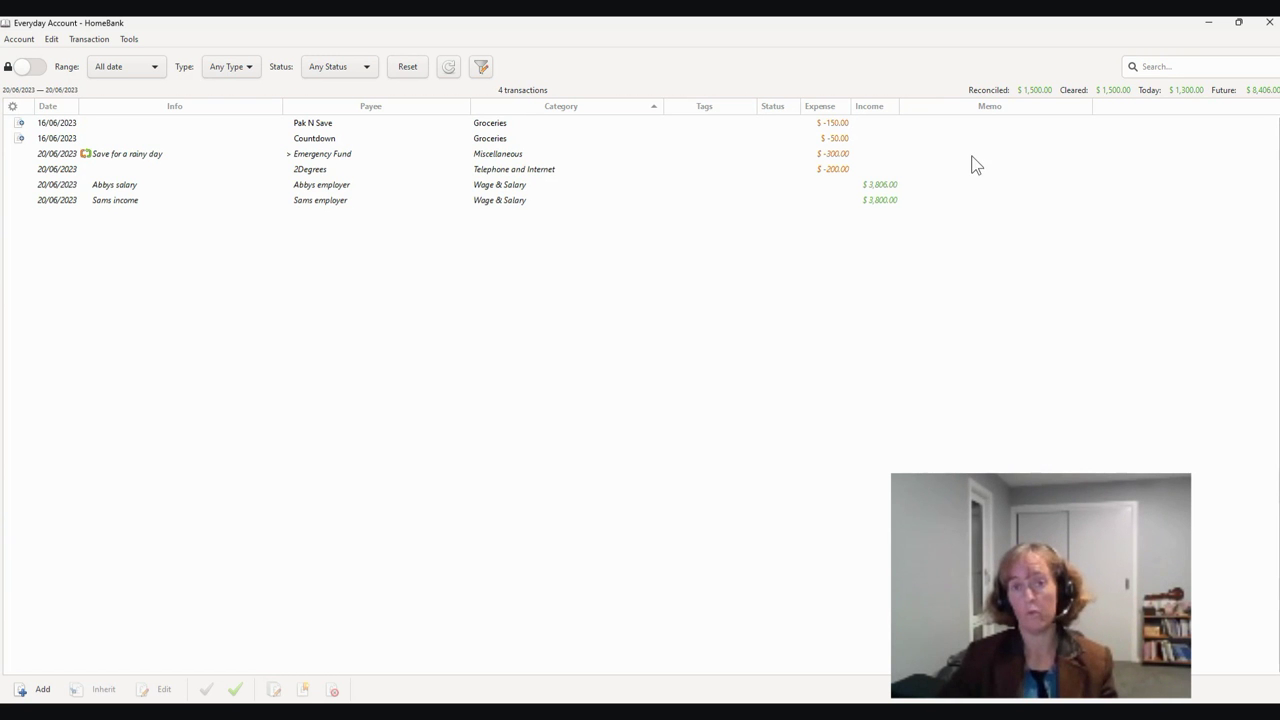
left_click(48, 107)
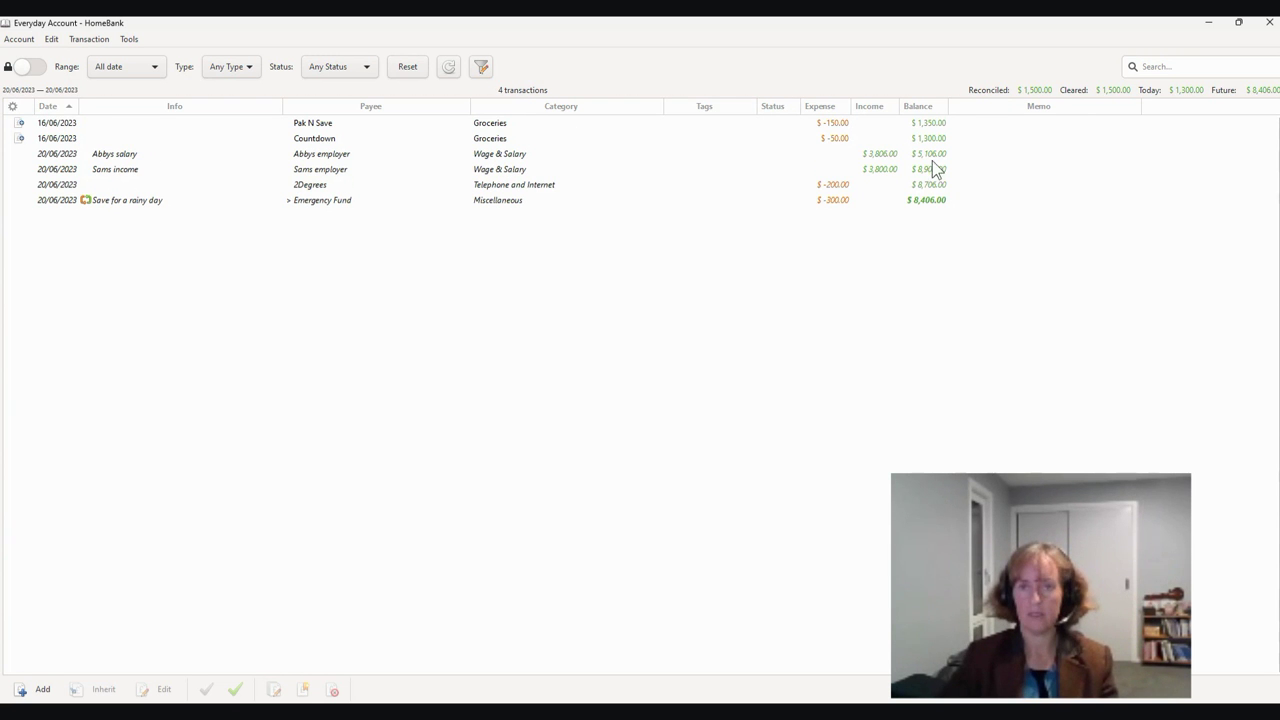
left_click(327, 106)
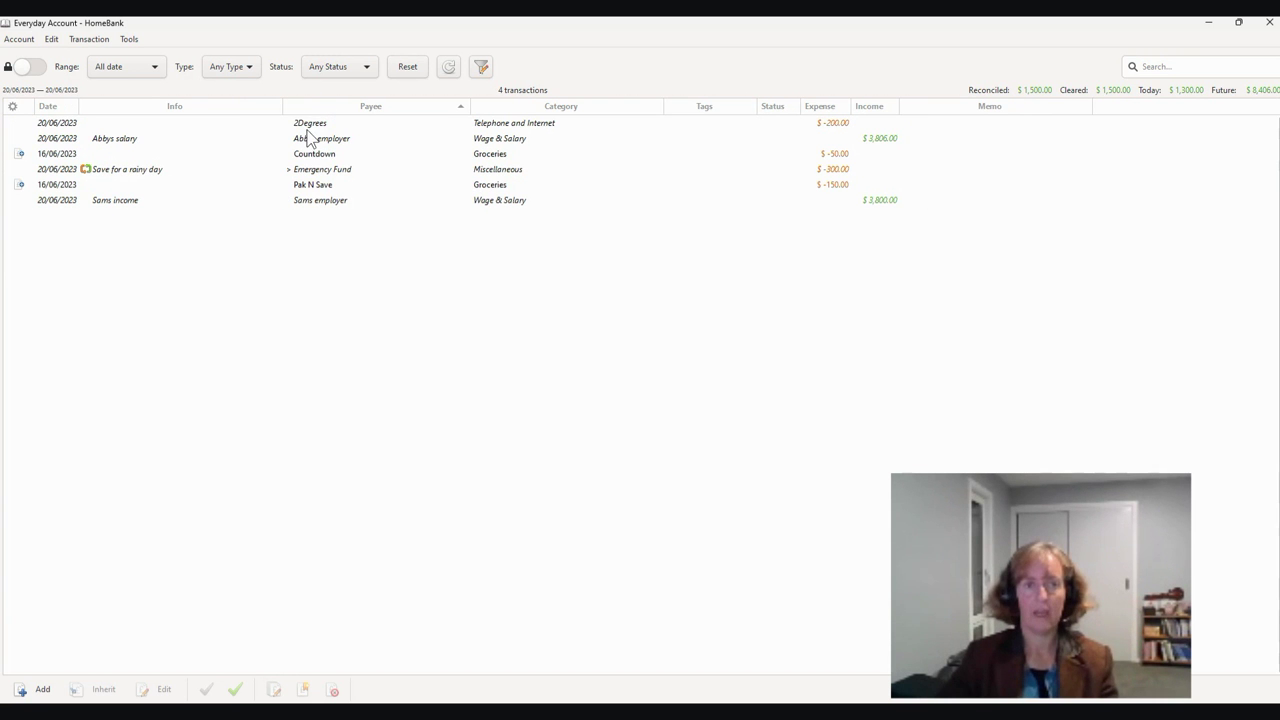
left_click(561, 106)
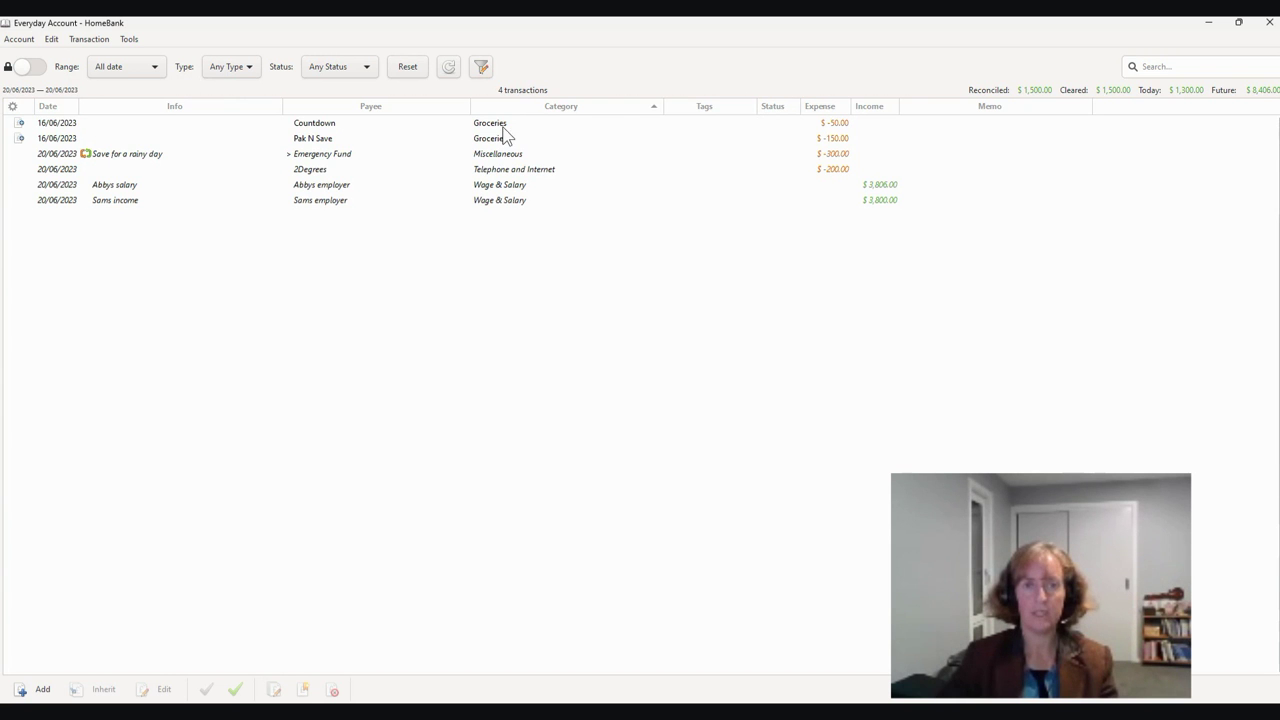
left_click(820, 106)
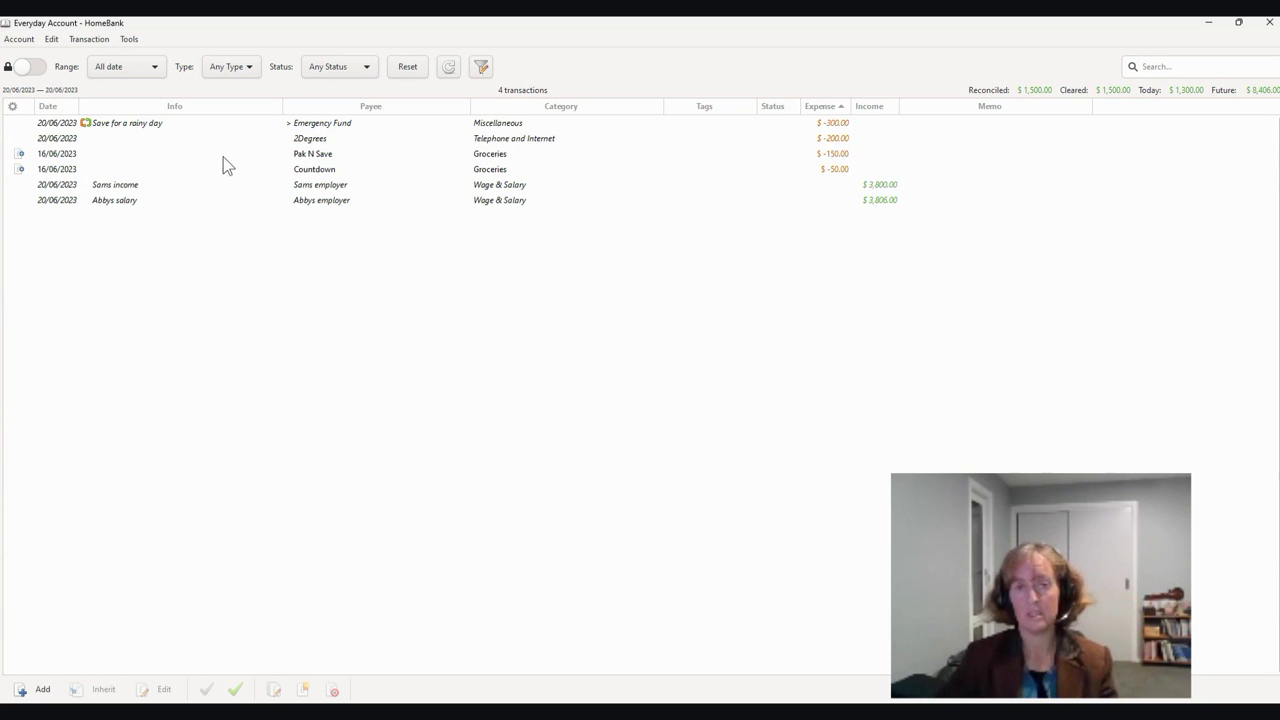
left_click(46, 106)
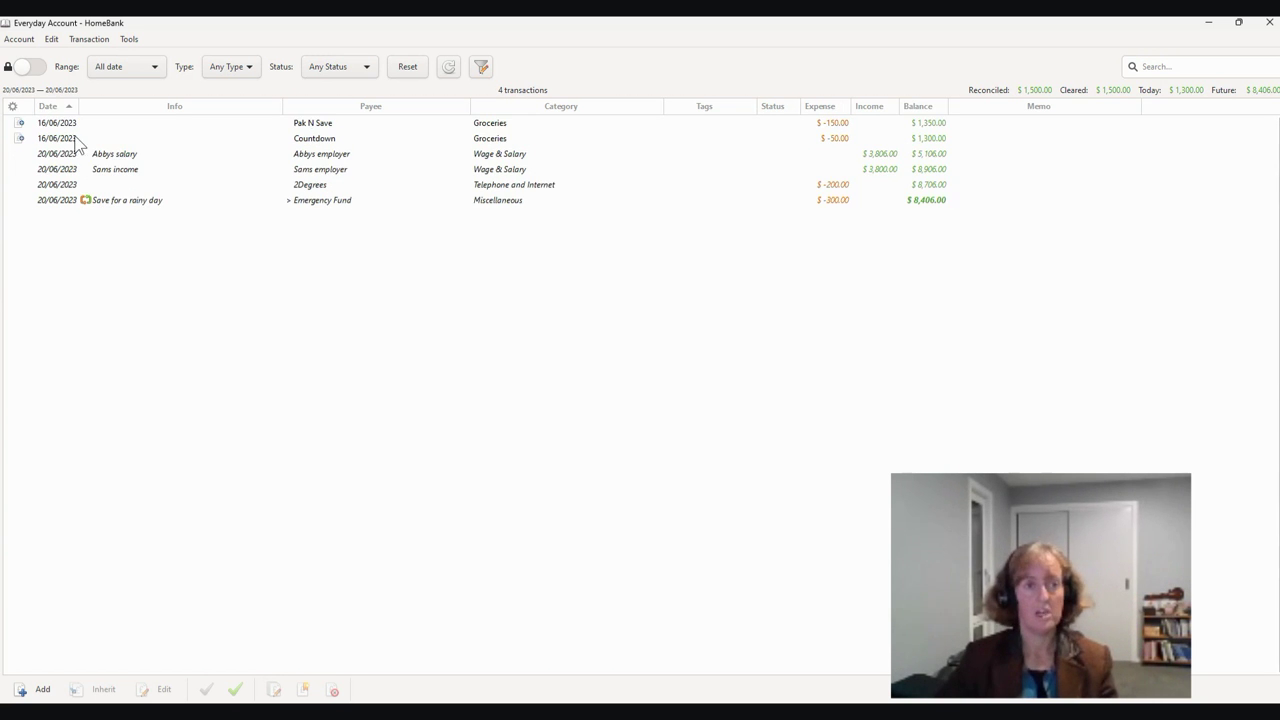